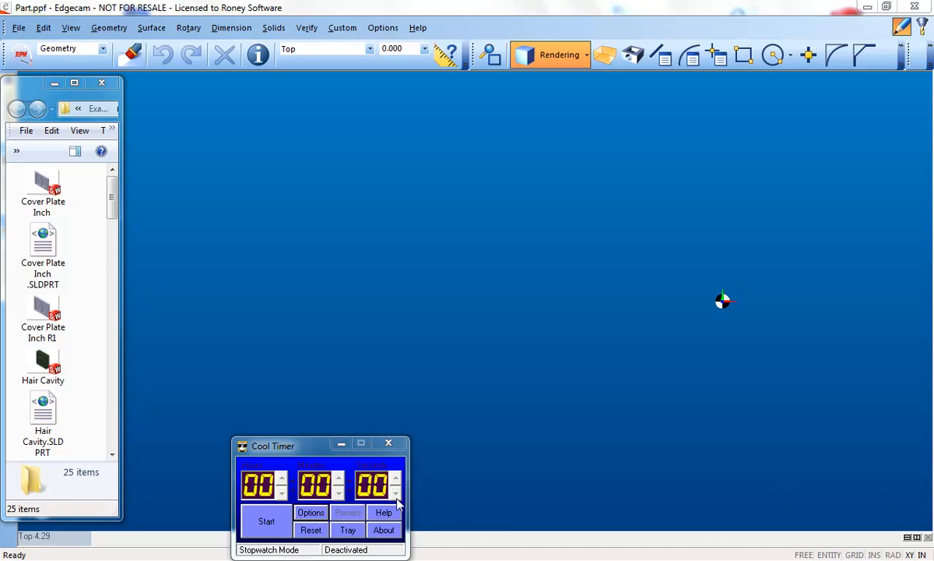
Load the Hair Cavity part from the Explorer folder into Edgecam
left_click_drag(43, 362, 262, 348)
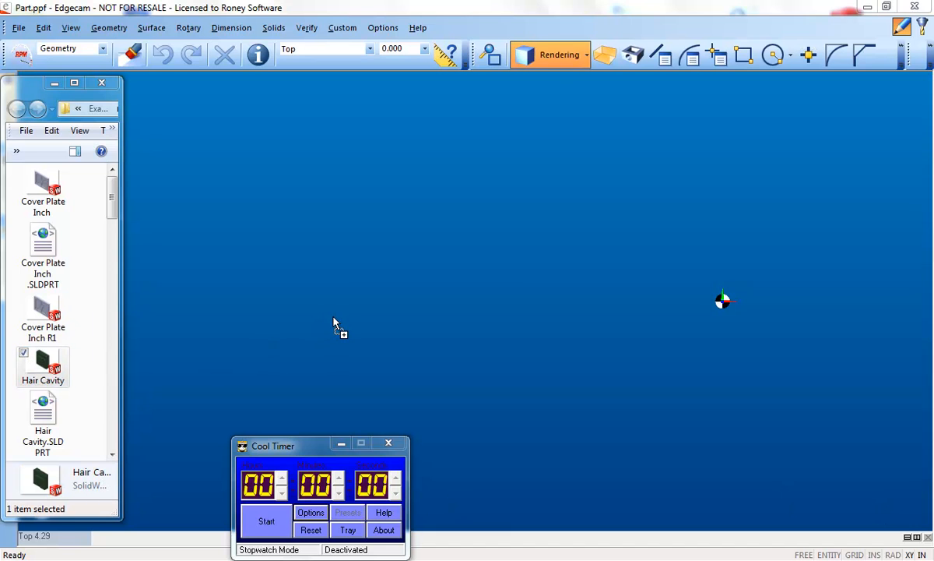
left_click_drag(333, 317, 333, 316)
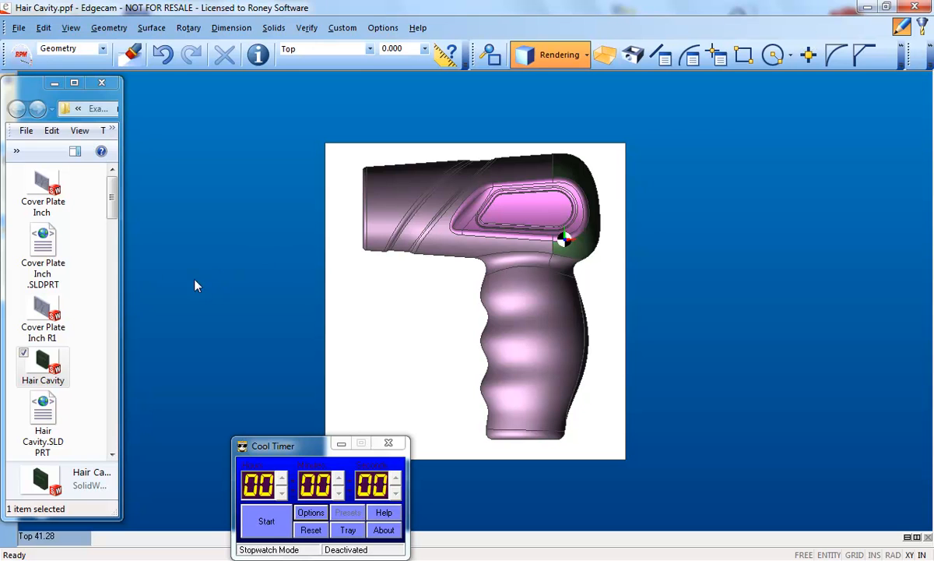
Run the automatic milling setup with Cavity as the part description and a 3D finish path applied, and start the stopwatch
left_click(21, 55)
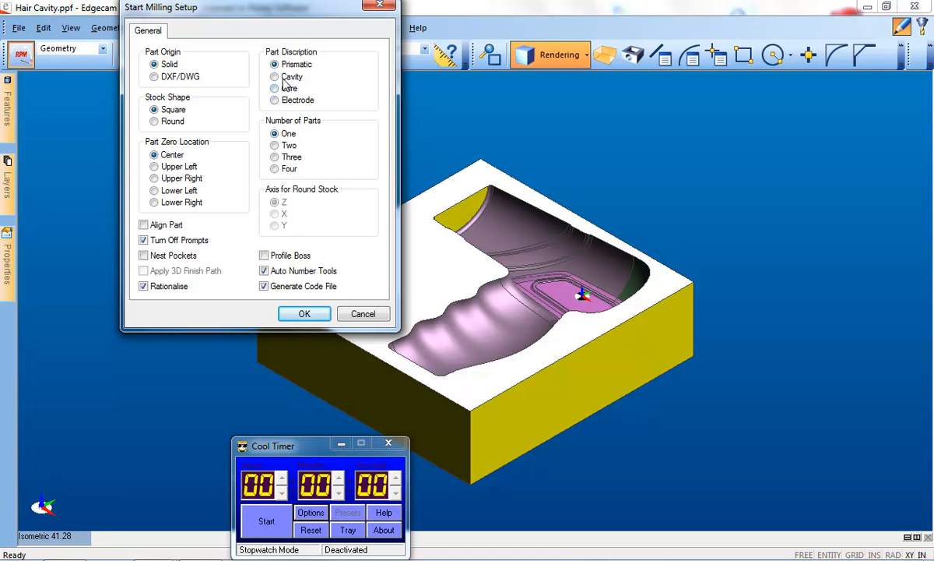
left_click(284, 80)
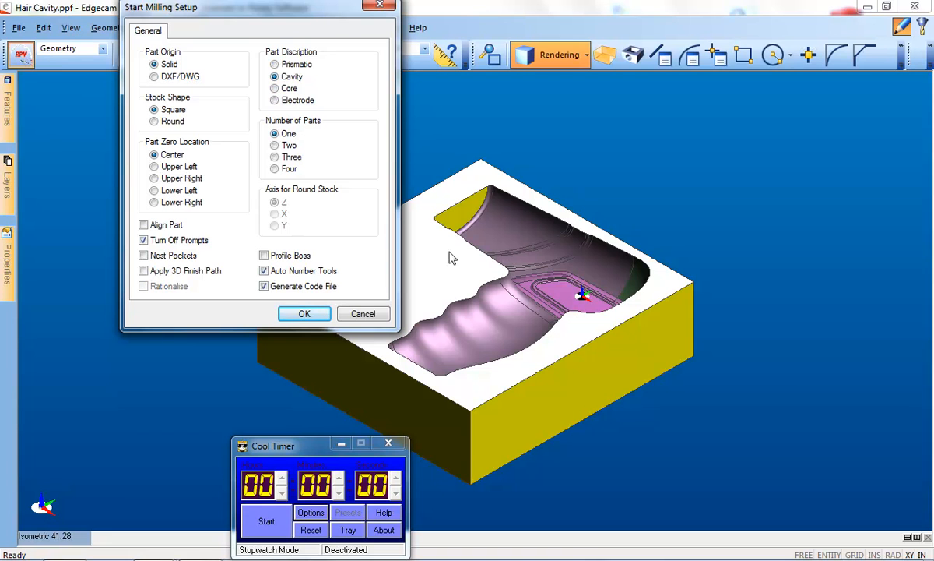
left_click(152, 272)
left_click(265, 520)
left_click(283, 307)
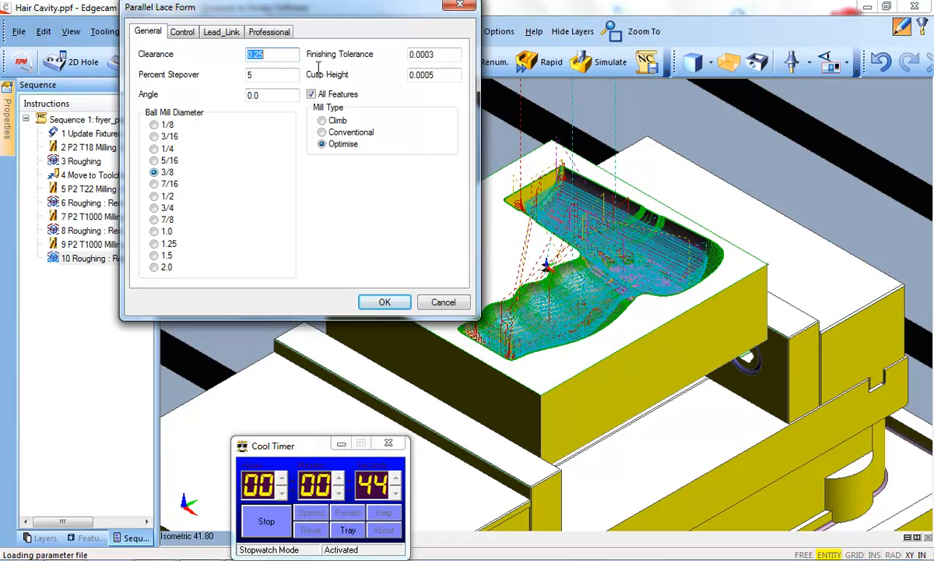
Review the Parallel Lace lead, link and control settings, and accept the cycle with a 3/8 ball mill and 5 percent stepover
left_click(263, 32)
left_click(222, 35)
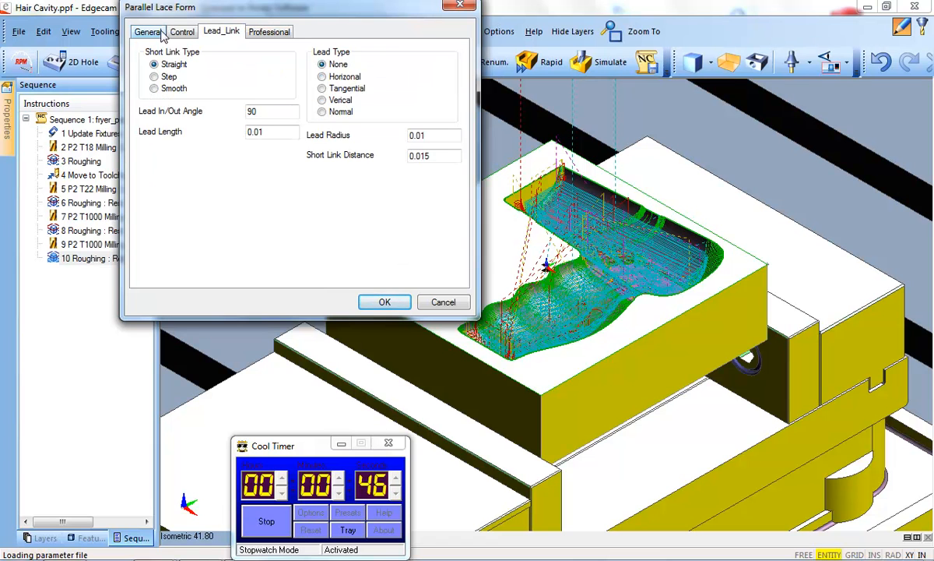
left_click(170, 35)
left_click(142, 35)
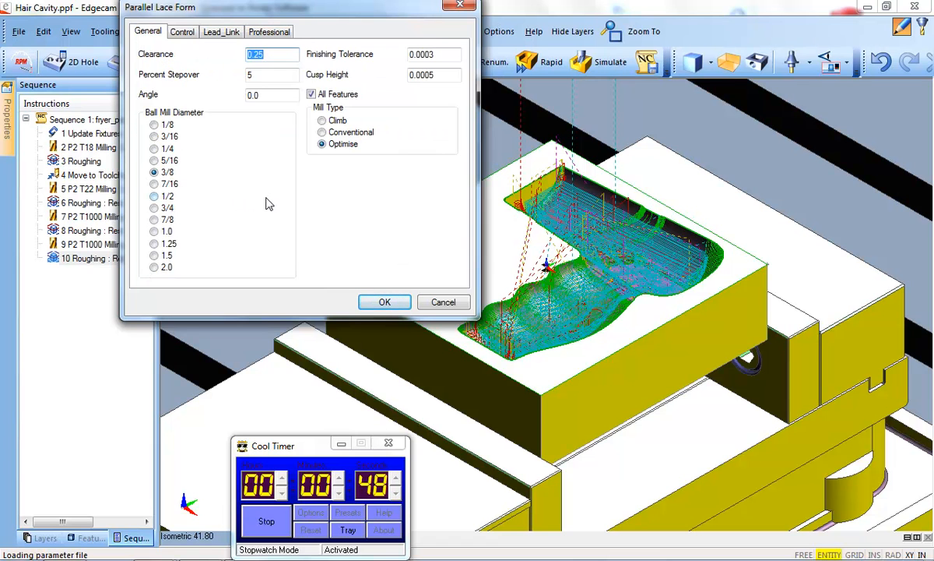
left_click(385, 303)
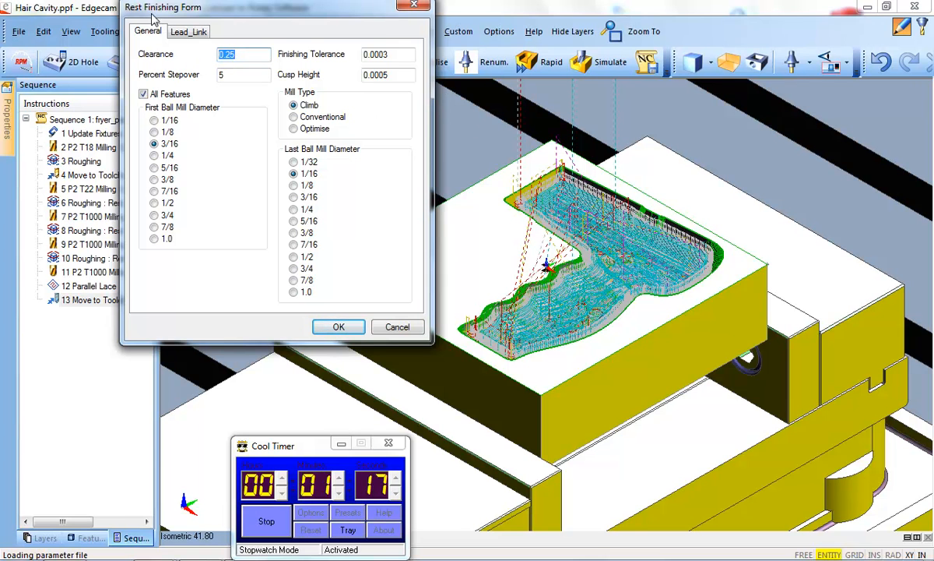
Accept the rest finishing cycle with a first ball mill of 3/16 and a last ball mill of 1/16
left_click(293, 161)
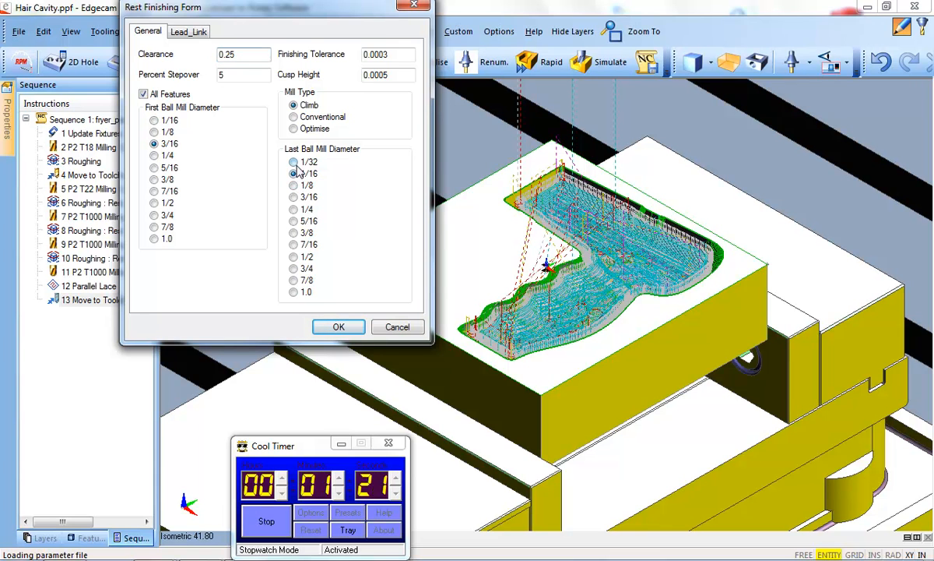
left_click(294, 175)
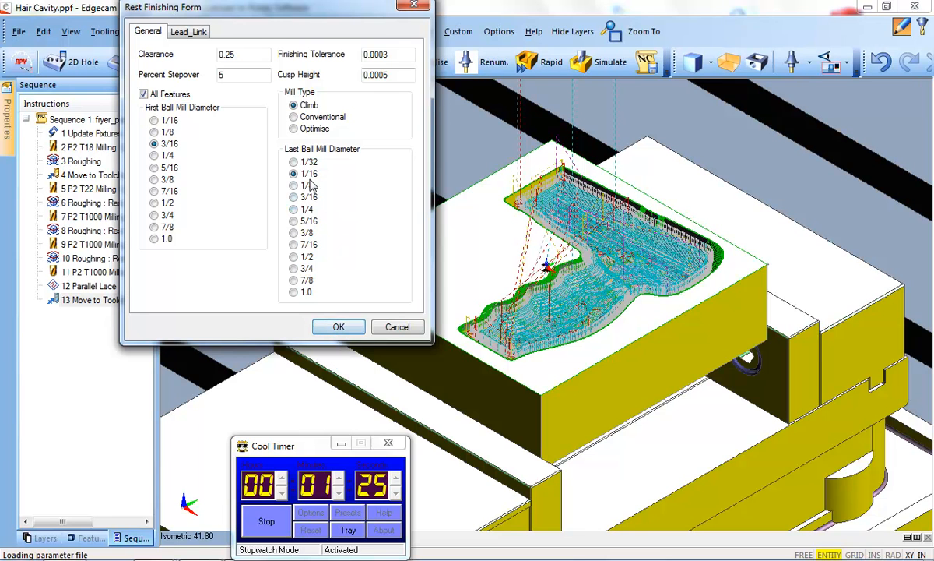
left_click(339, 327)
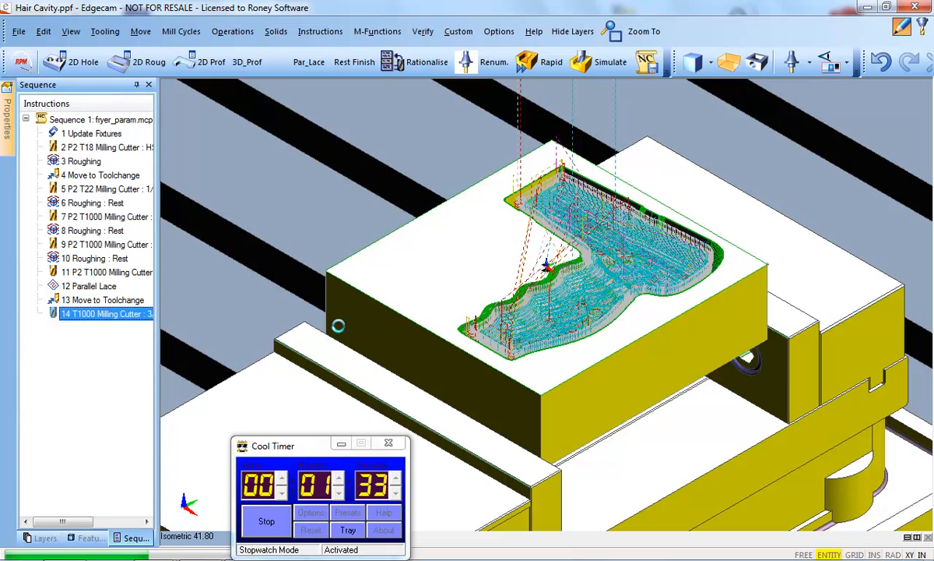
Switch to the Mold Base Plate session and run its automatic milling setup as a prismatic part with code file generation
mouse_move(161, 558)
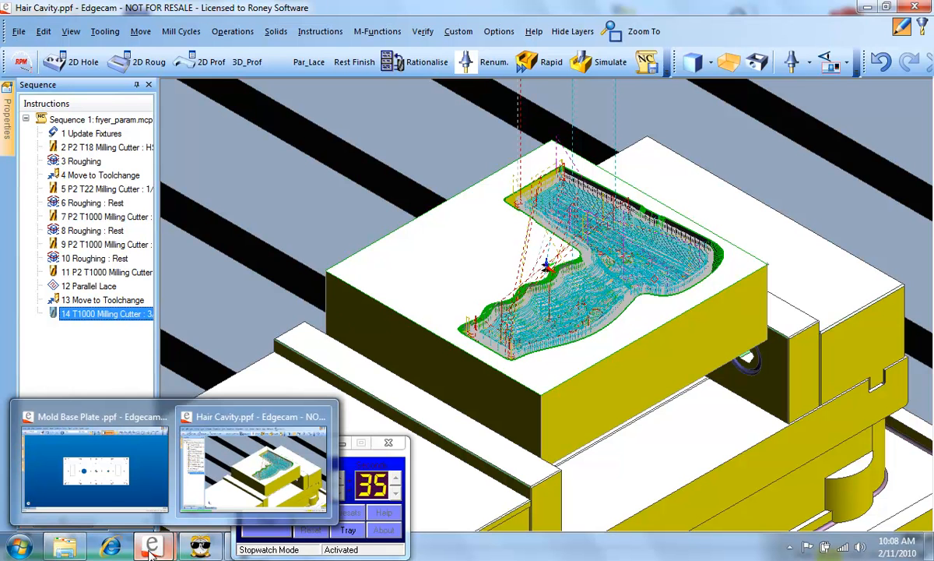
left_click(104, 487)
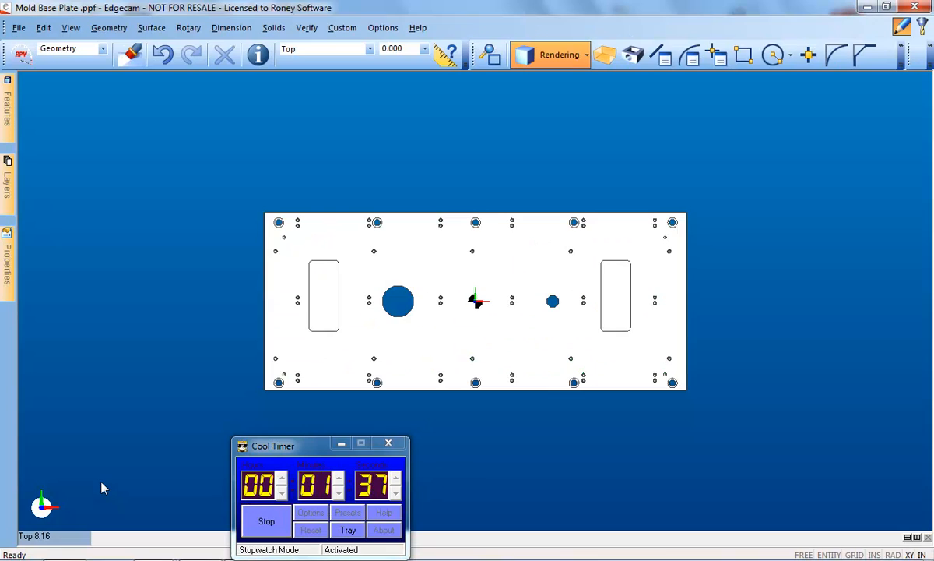
left_click(22, 57)
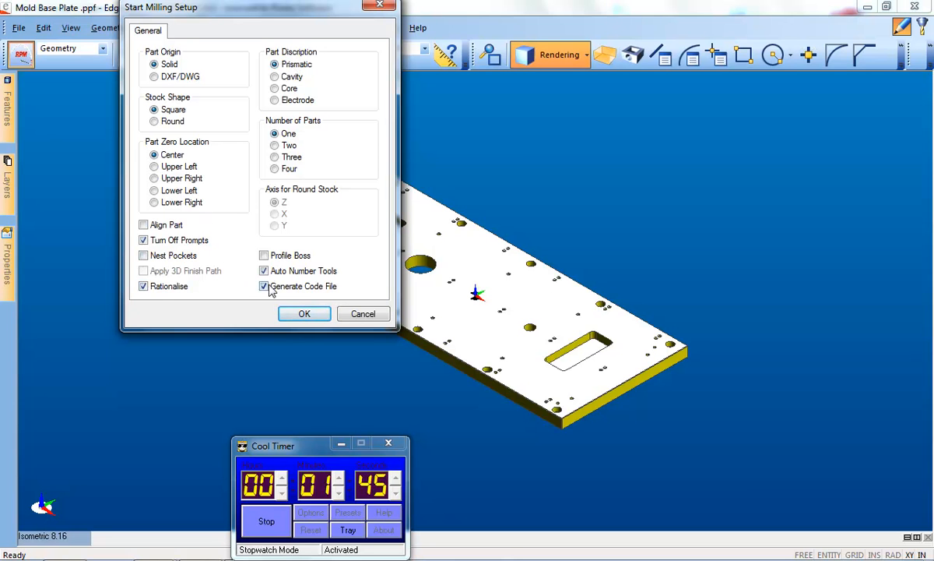
left_click(300, 313)
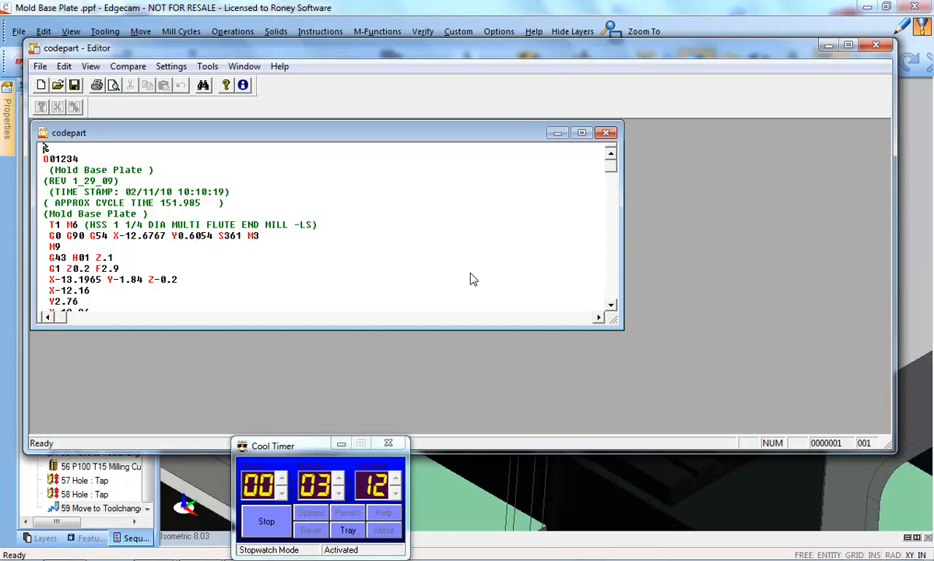
Close the Mold Base Plate's generated NC code and launch the machining simulation for sequence .1 only
left_click(877, 46)
left_click(599, 62)
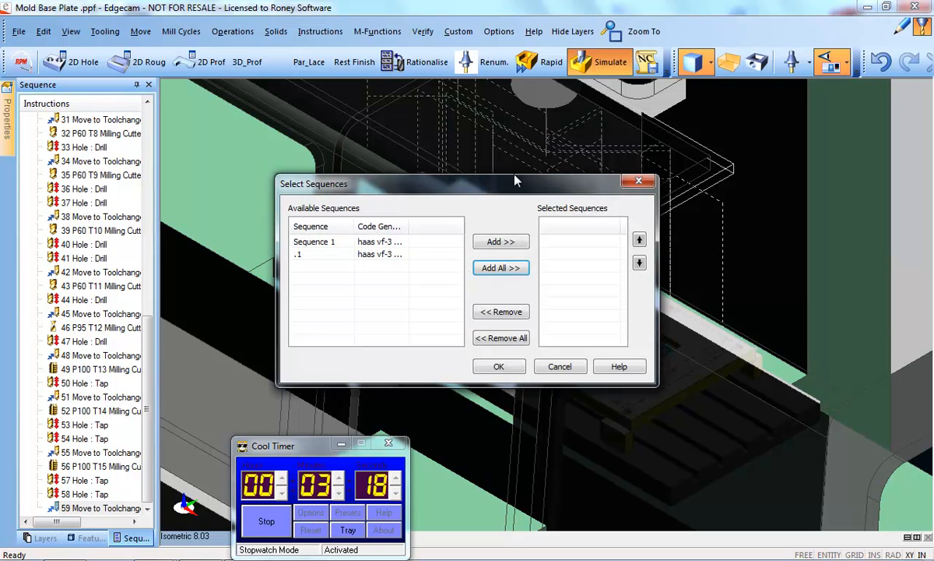
double_click(357, 252)
left_click(516, 369)
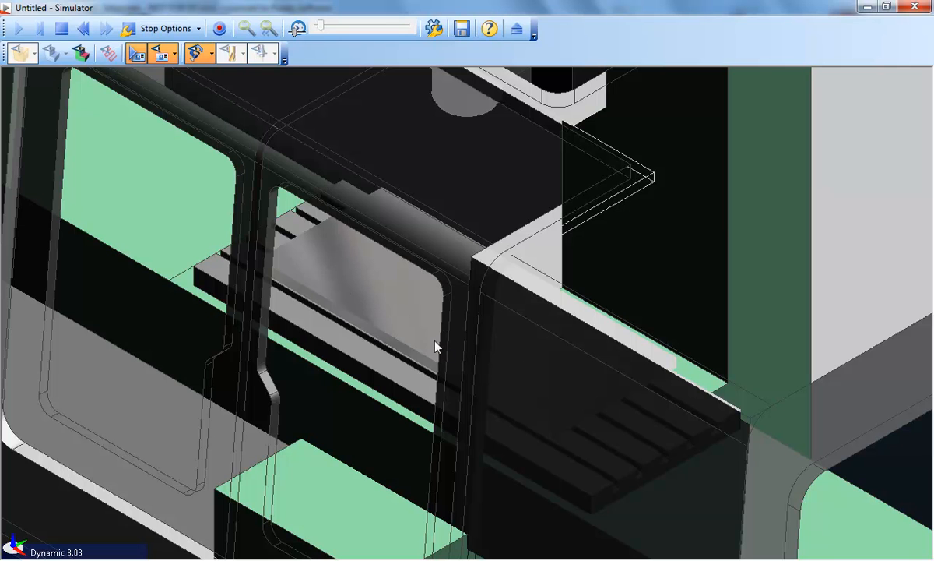
Play the Mold Base Plate machine simulation to the end, inspect the machined plate, and exit the simulator
scroll(316, 364, "down", 2)
middle_click_drag(313, 358, 449, 371)
left_click(19, 39)
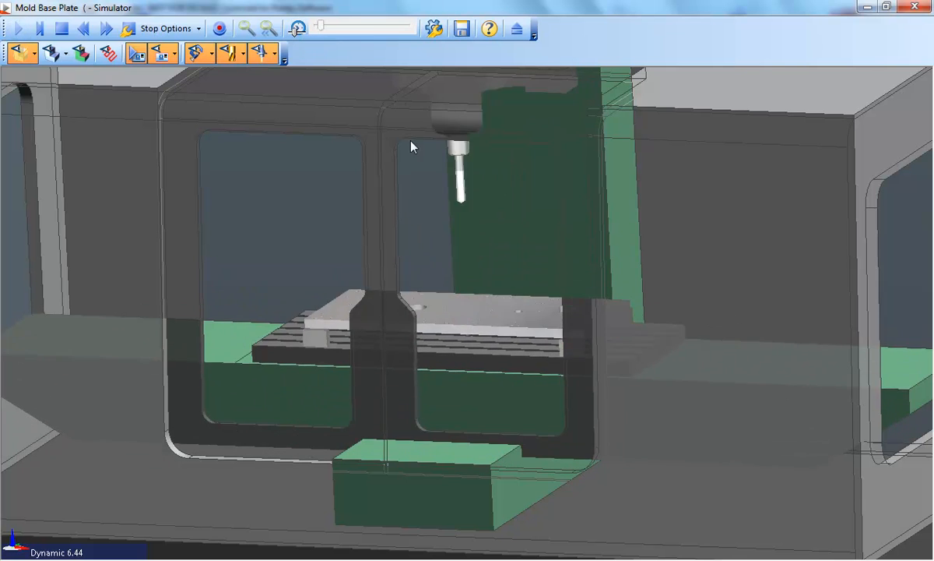
middle_click_drag(497, 262, 501, 295)
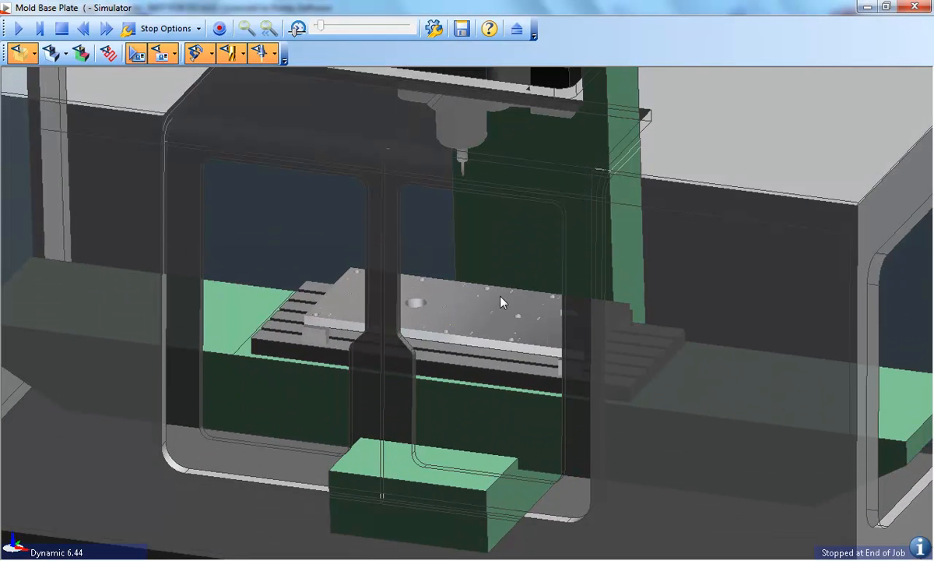
scroll(456, 307, "up", 6)
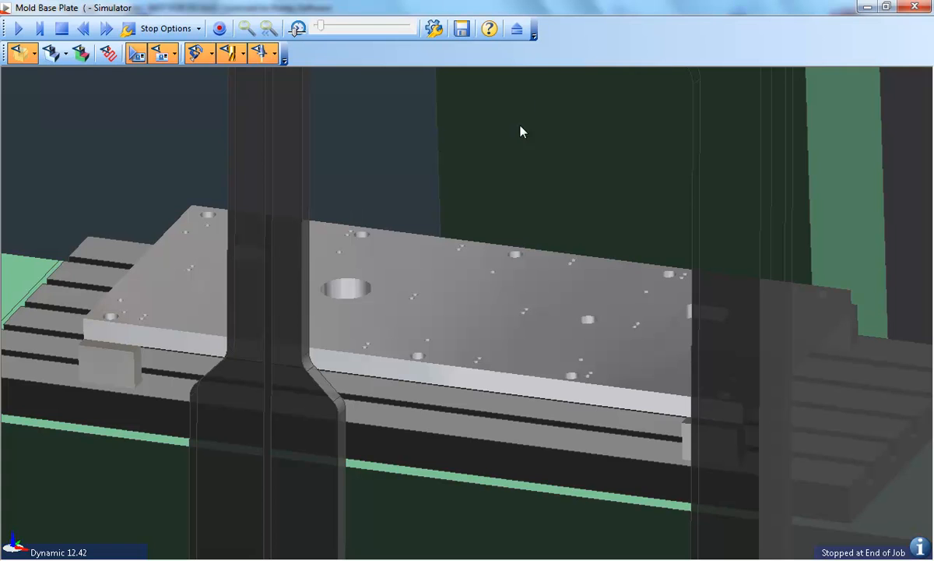
left_click(516, 30)
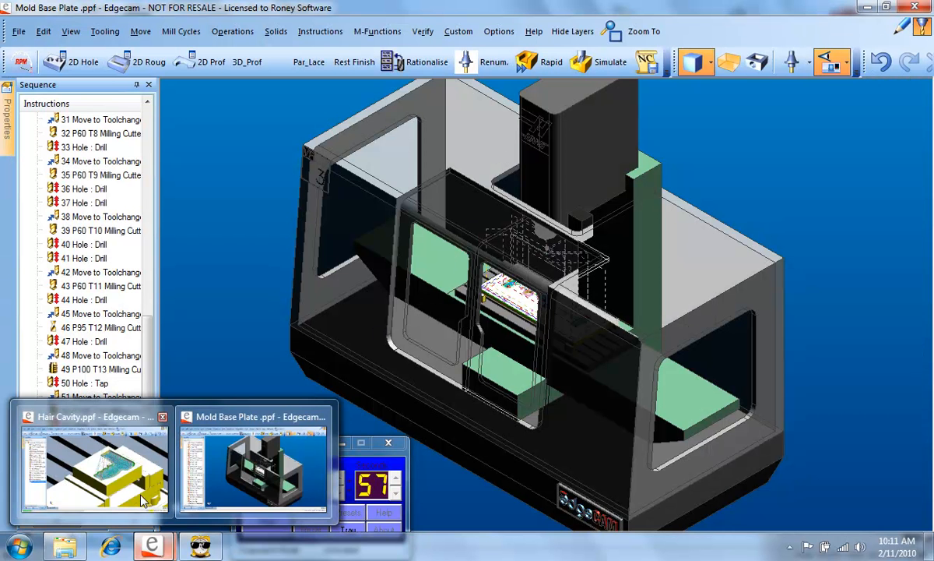
Open the Packing Adaptor part from the Mill Demo folder without saving the Mold Base Plate changes
left_click(19, 31)
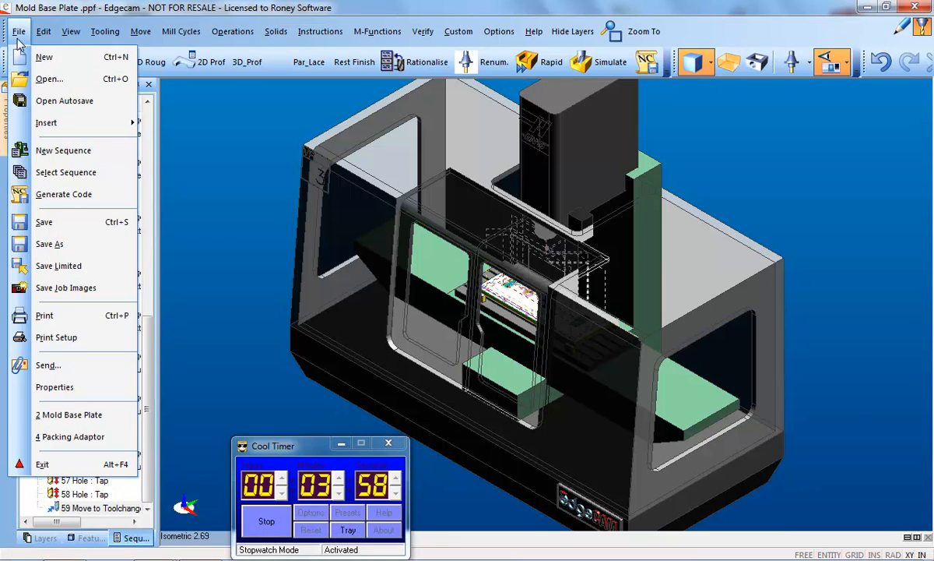
left_click(48, 84)
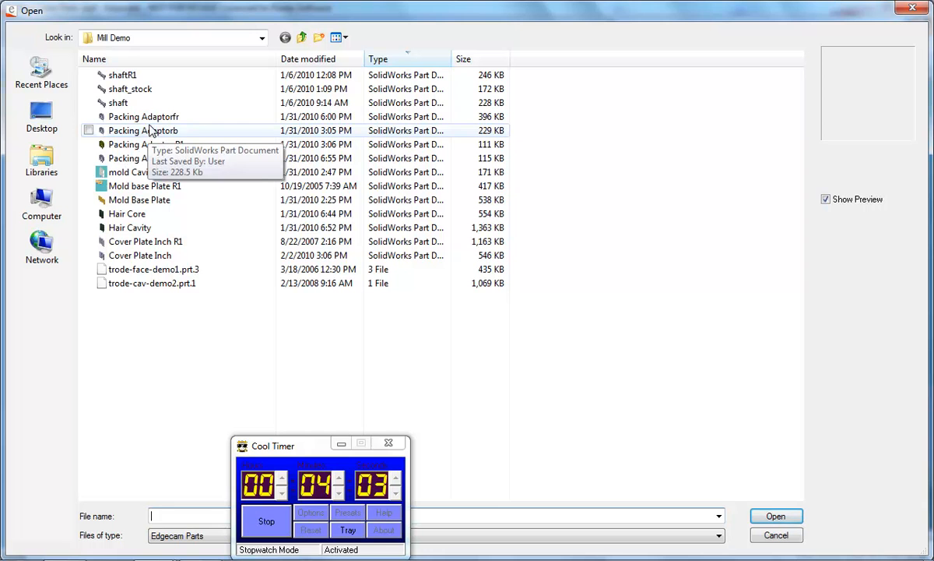
left_click(152, 158)
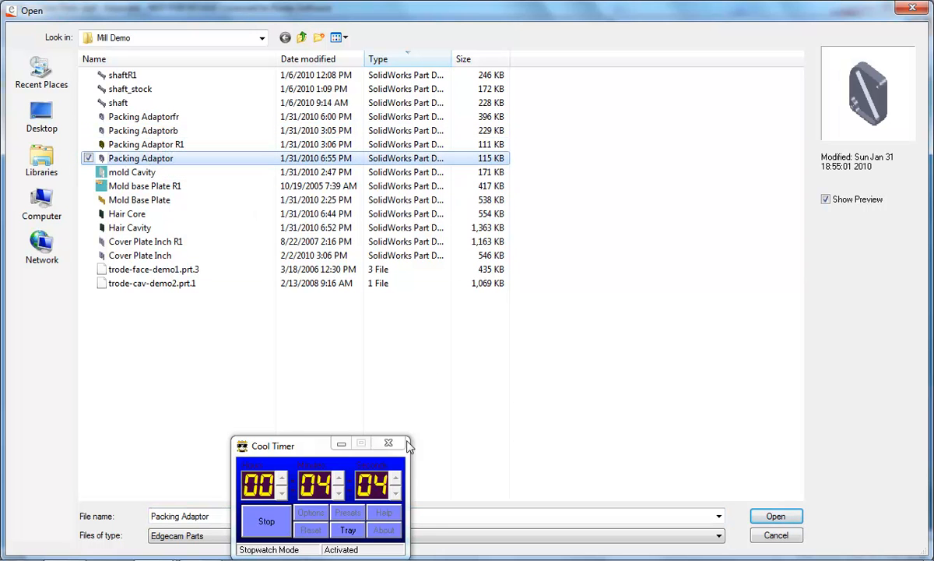
left_click(776, 516)
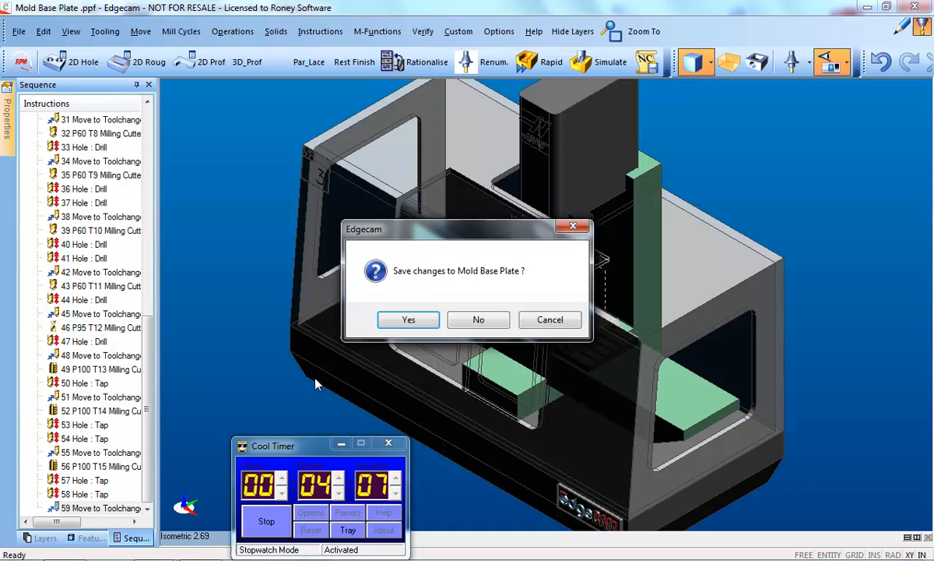
left_click(479, 319)
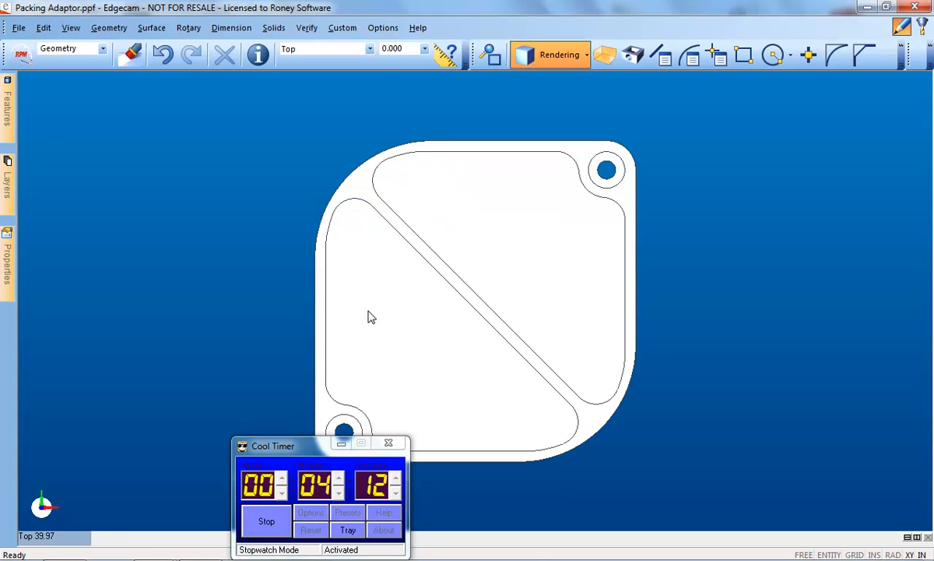
Run the automatic milling setup for the Packing Adaptor as a prismatic part with Profile Boss enabled
left_click(21, 53)
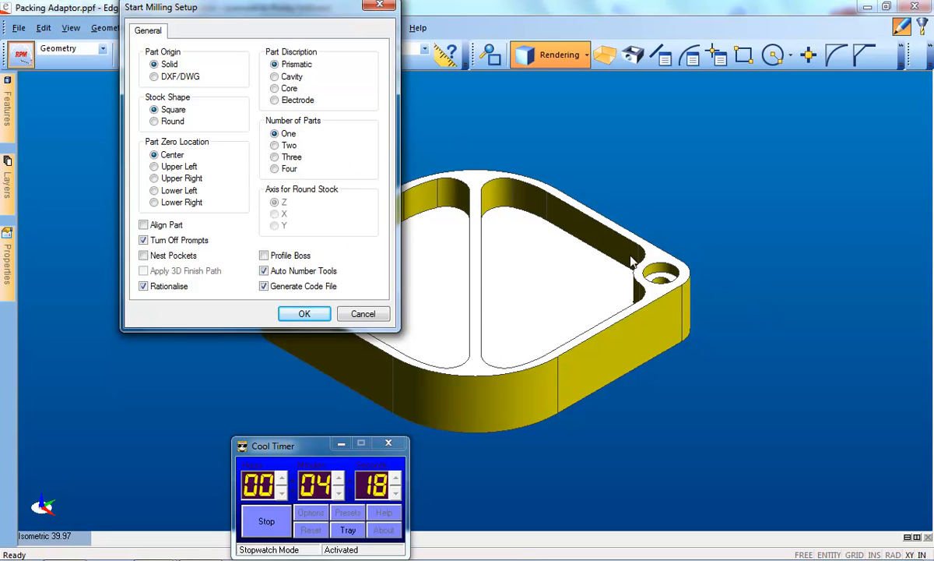
left_click(264, 255)
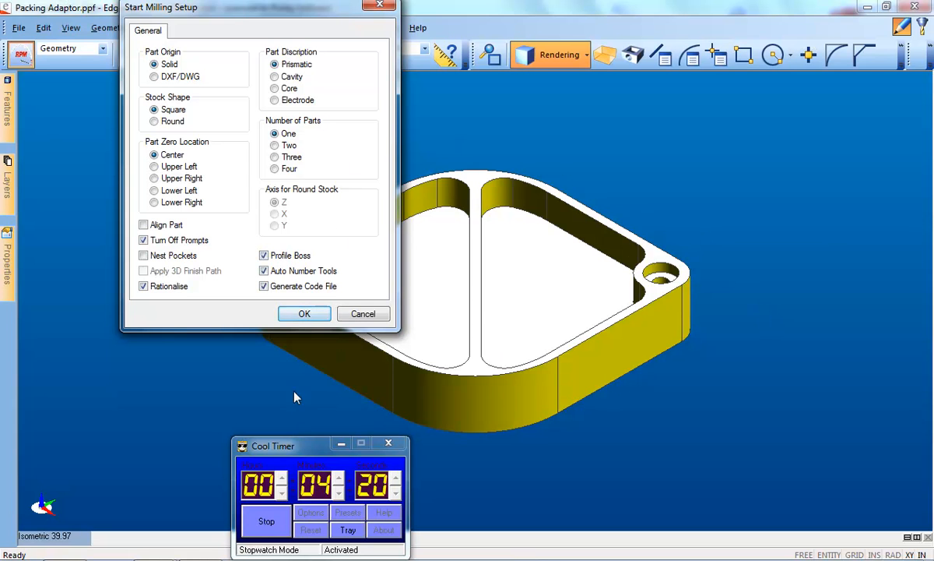
left_click(304, 313)
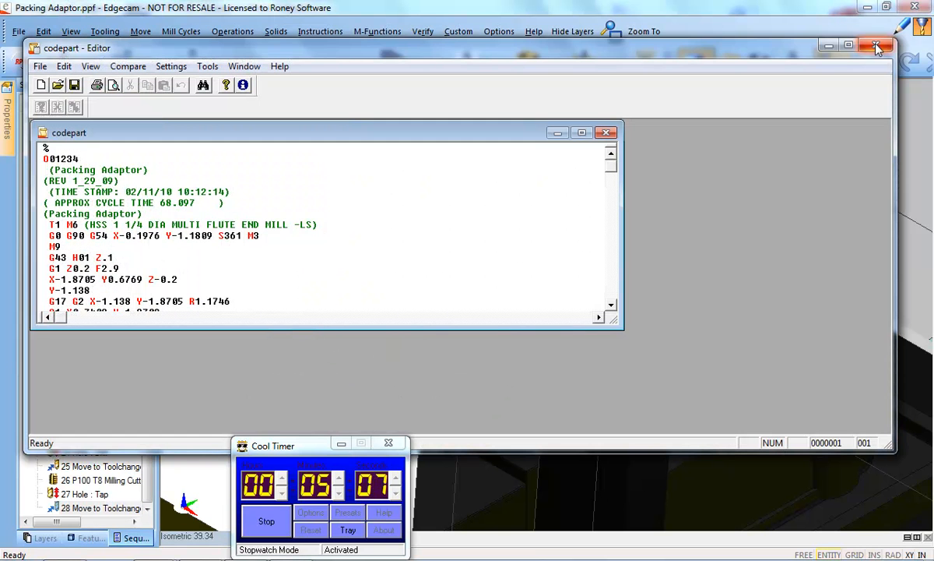
Dismiss the Packing Adaptor's generated NC code and launch the machining simulation for sequence .1 only
left_click(829, 45)
left_click(599, 63)
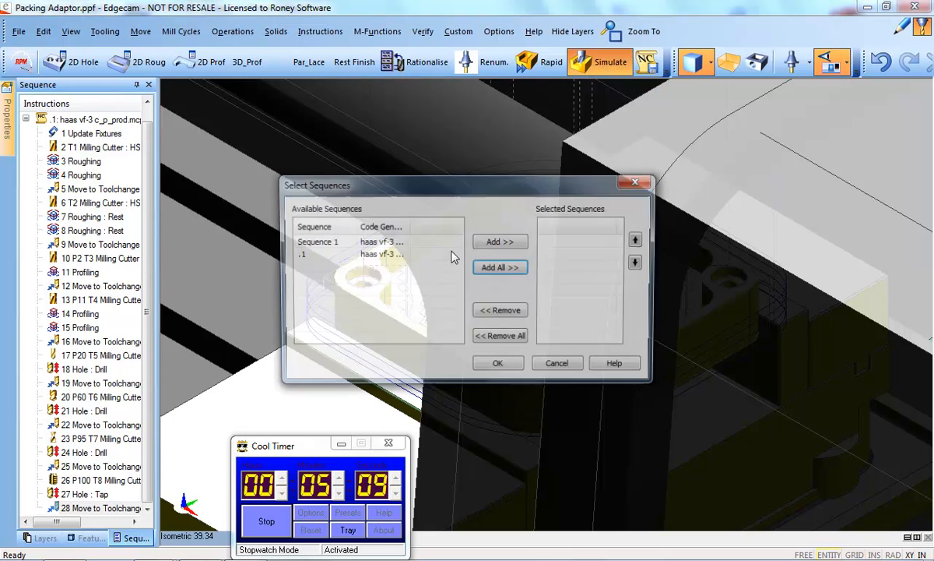
double_click(436, 255)
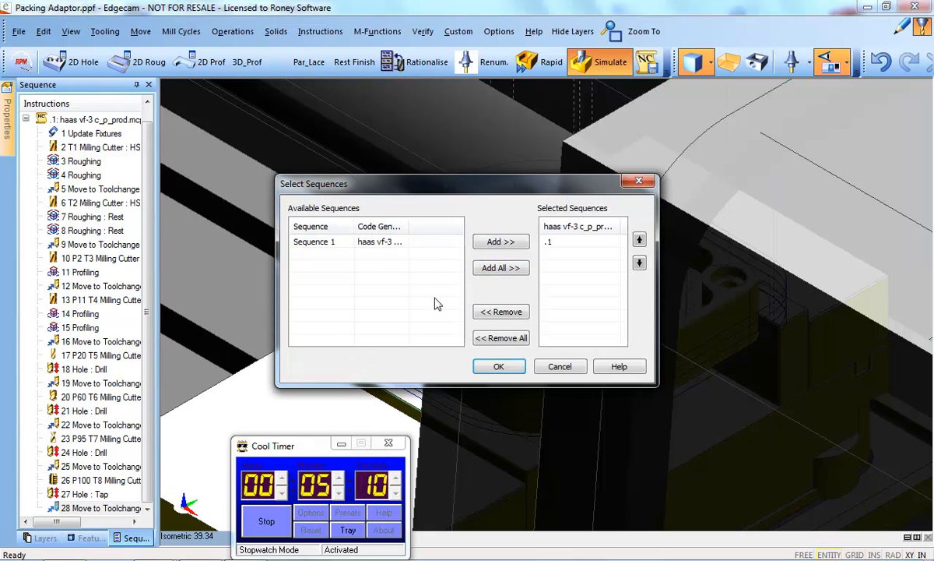
left_click(498, 365)
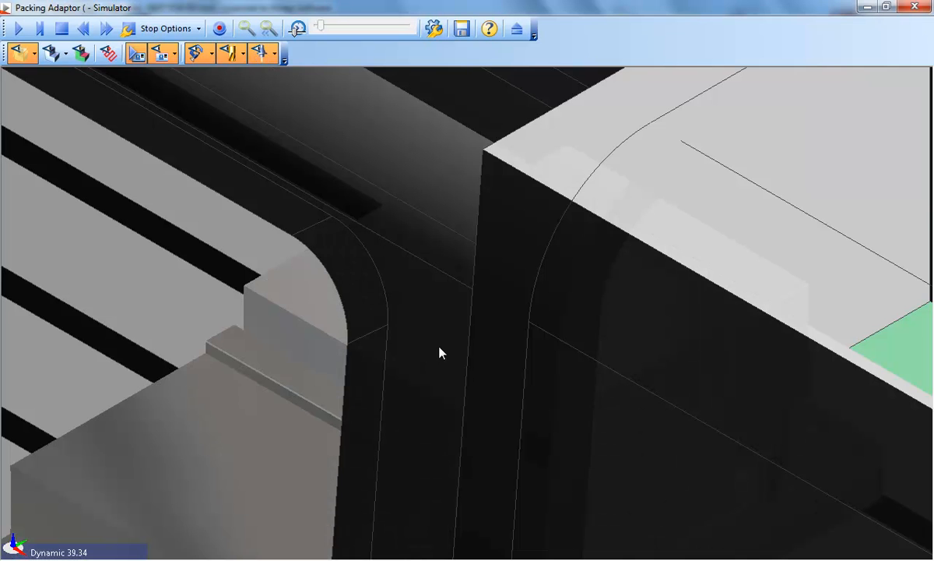
Play the Packing Adaptor machine simulation to the end with the vise and stock in view, and exit the simulator
scroll(376, 332, "down", 5)
middle_click_drag(385, 324, 500, 298)
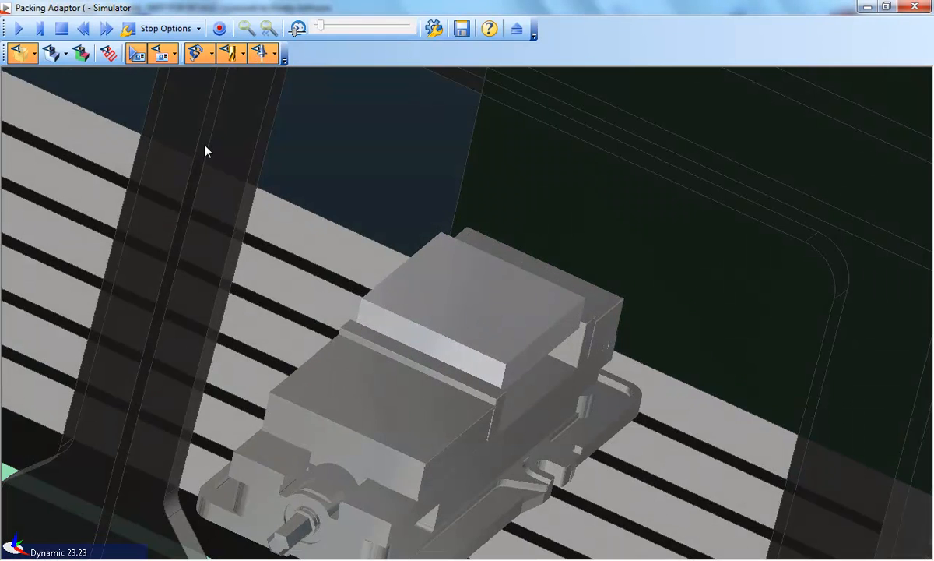
left_click(18, 29)
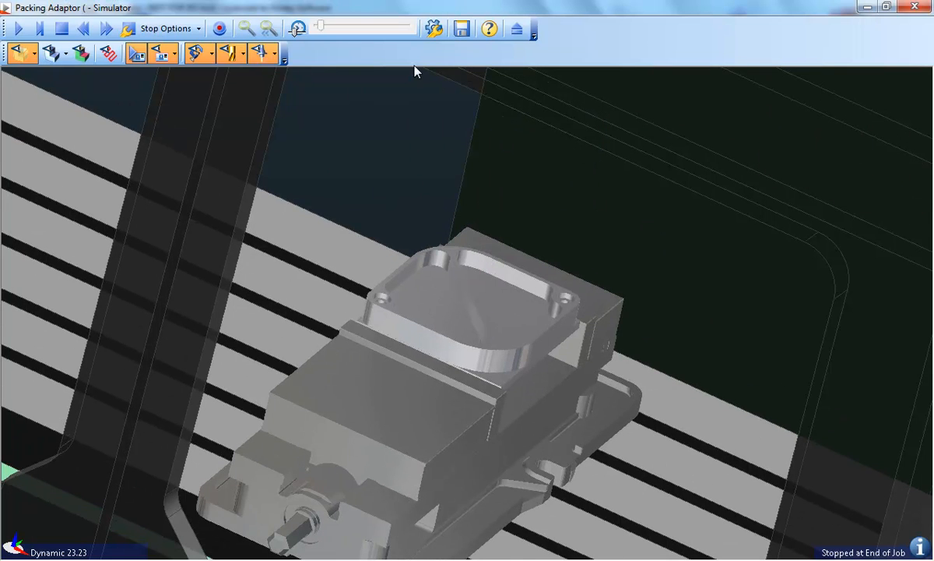
left_click(516, 29)
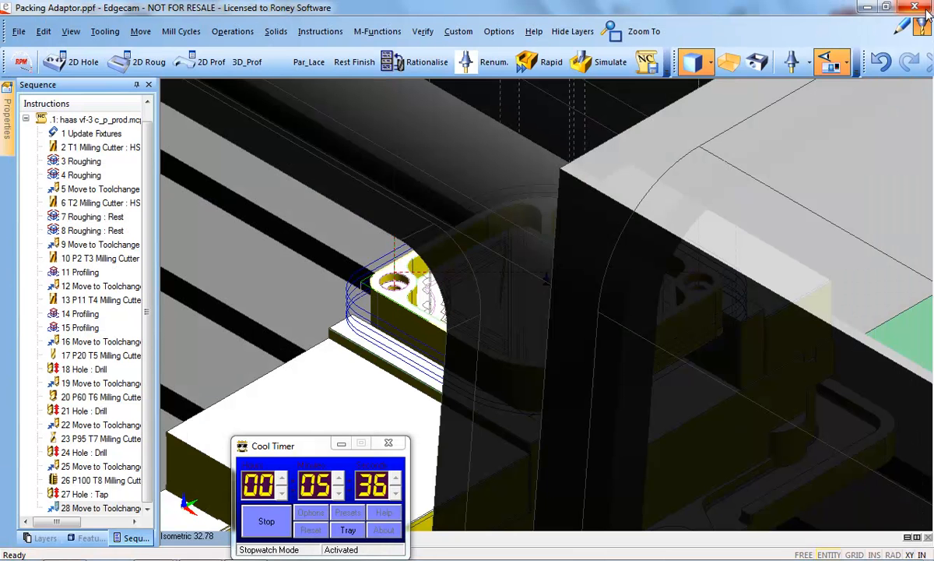
Close the Packing Adaptor session without saving its changes, returning to the Hair Cavity, and pause and restart the stopwatch
left_click(915, 8)
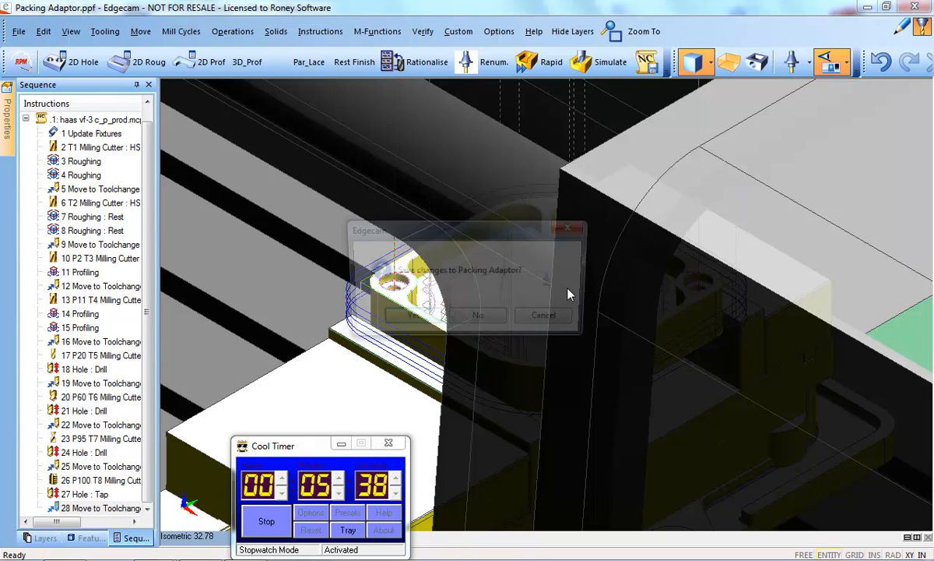
left_click(480, 319)
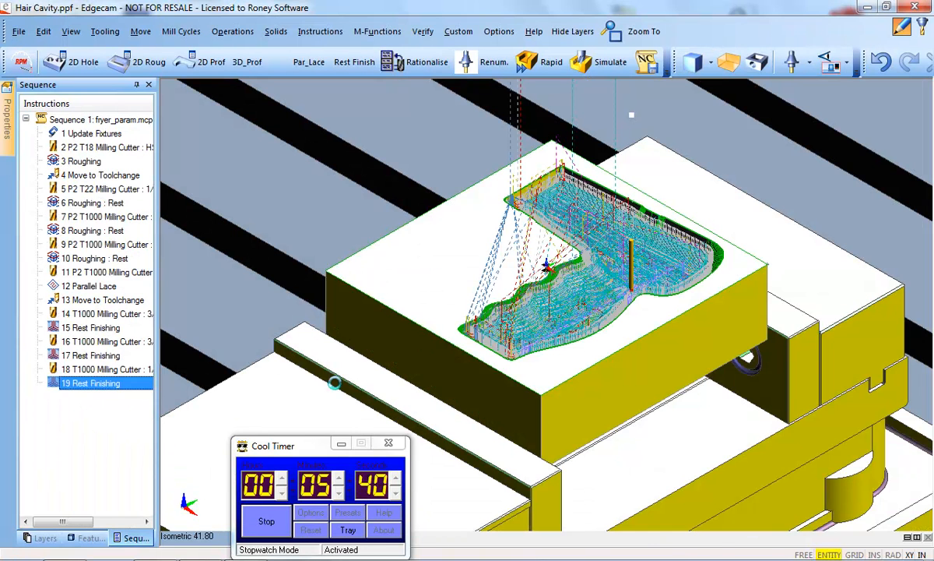
left_click(261, 516)
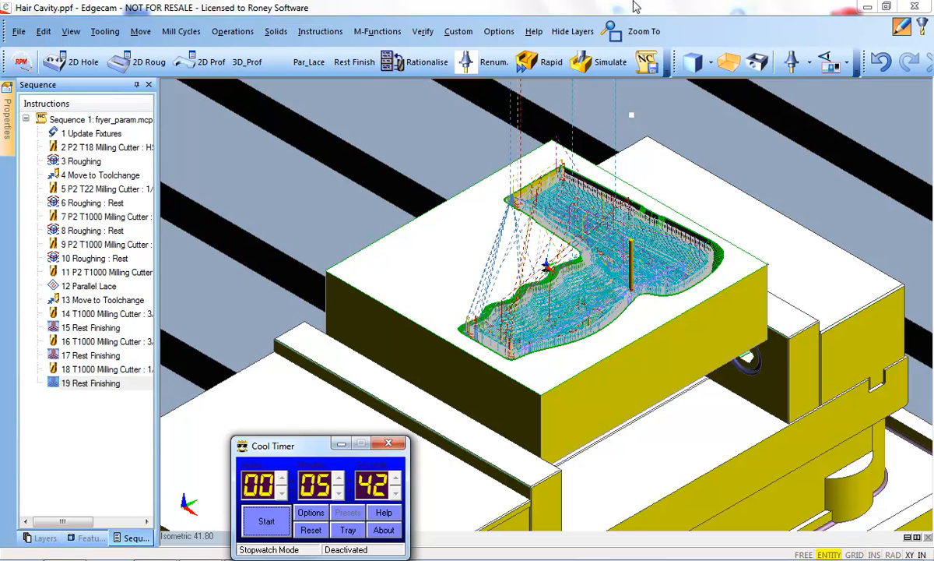
left_click(267, 521)
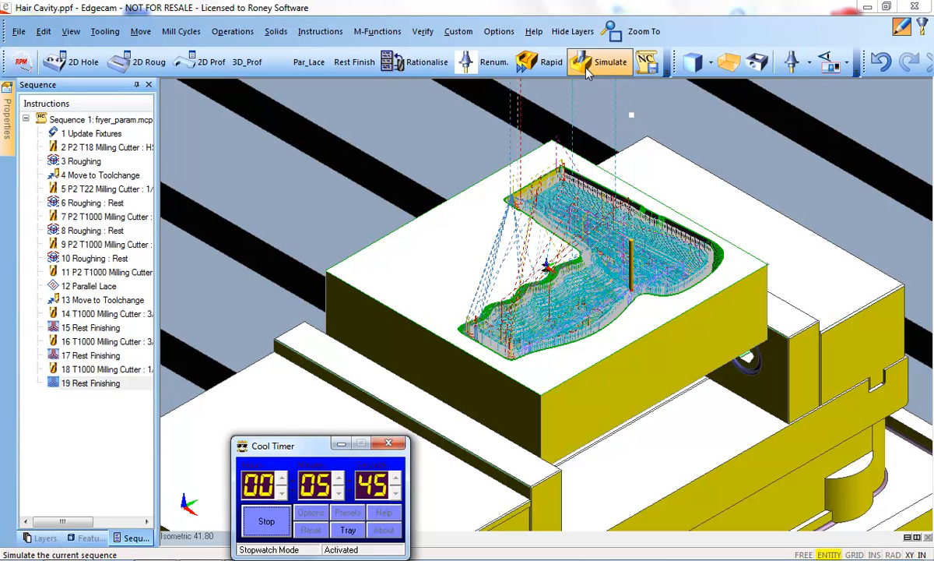
Launch the rapid machining simulation of the Hair Cavity and play it to the end of the job
left_click(546, 62)
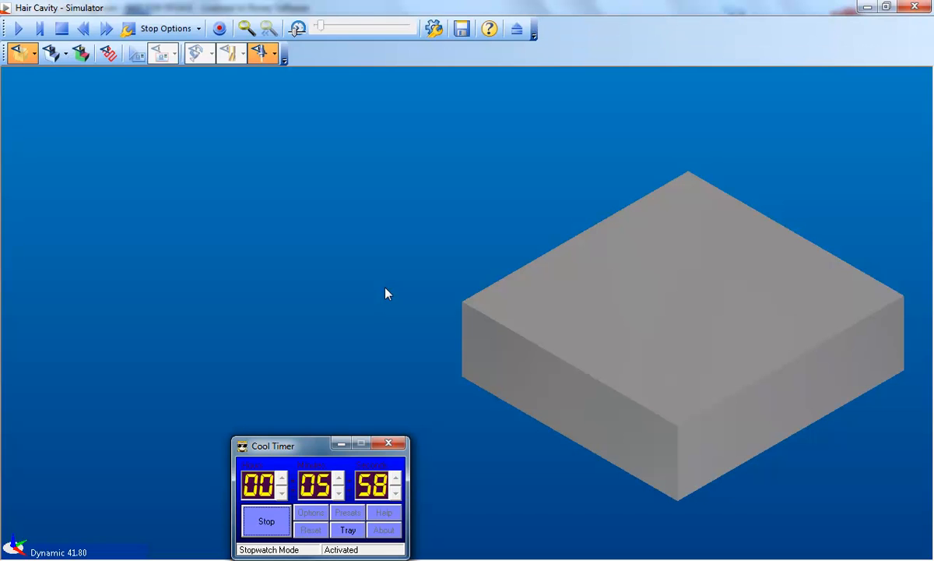
left_click(19, 30)
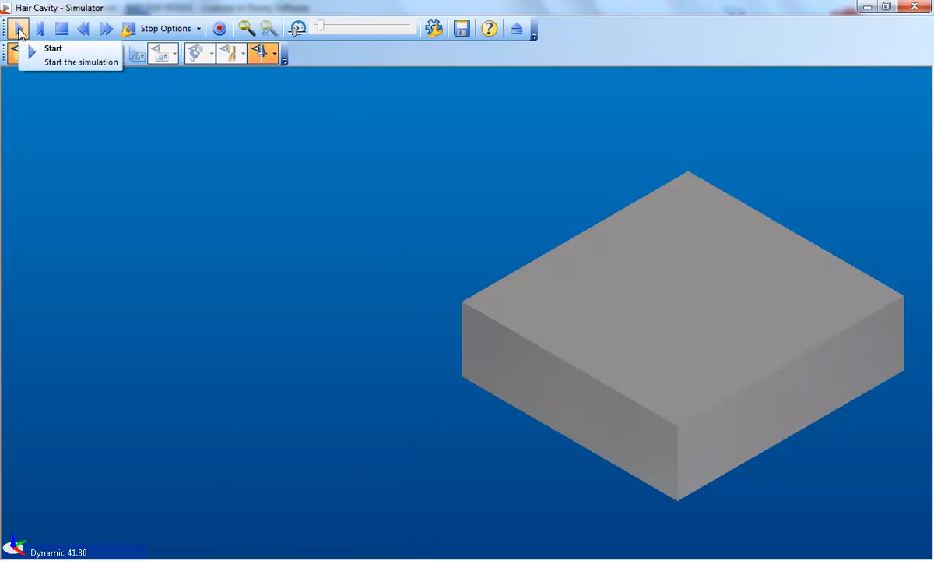
left_click(20, 31)
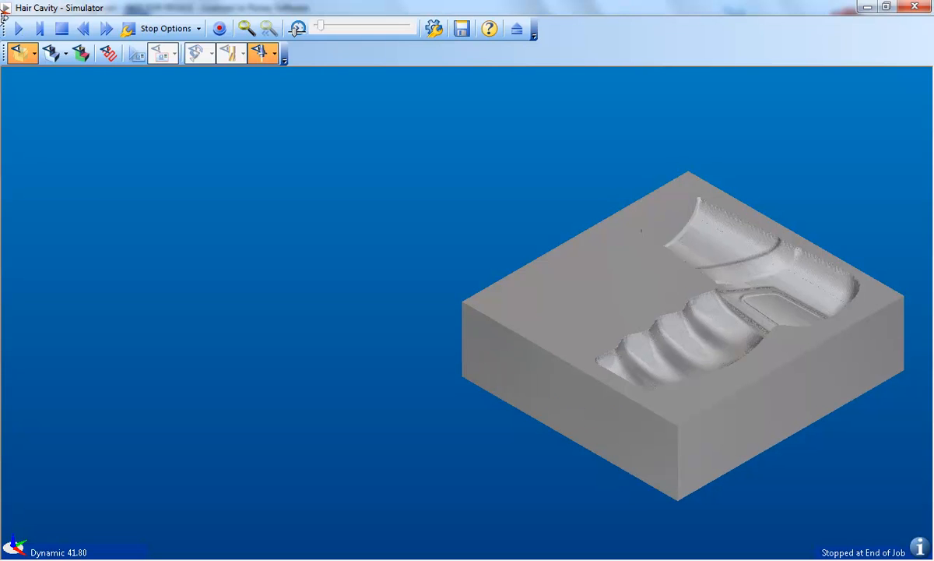
Compare the simulated Hair Cavity stock with the target part in colour, exit the simulator and stop the stopwatch
left_click(81, 57)
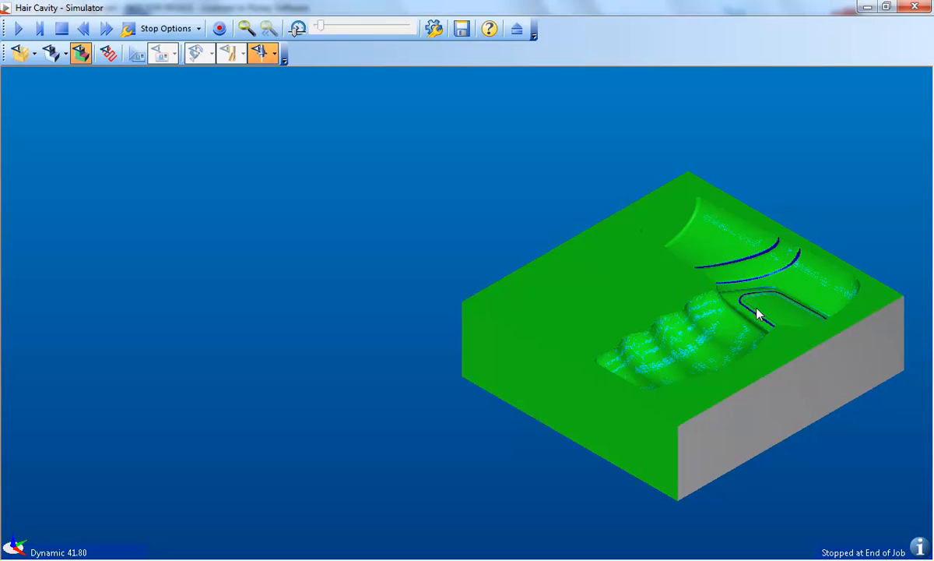
left_click(516, 29)
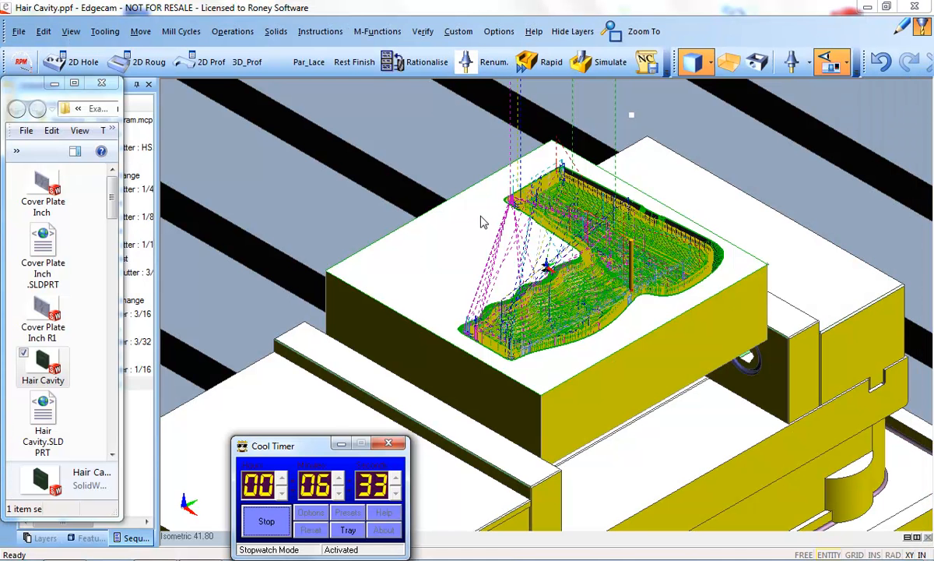
left_click(261, 516)
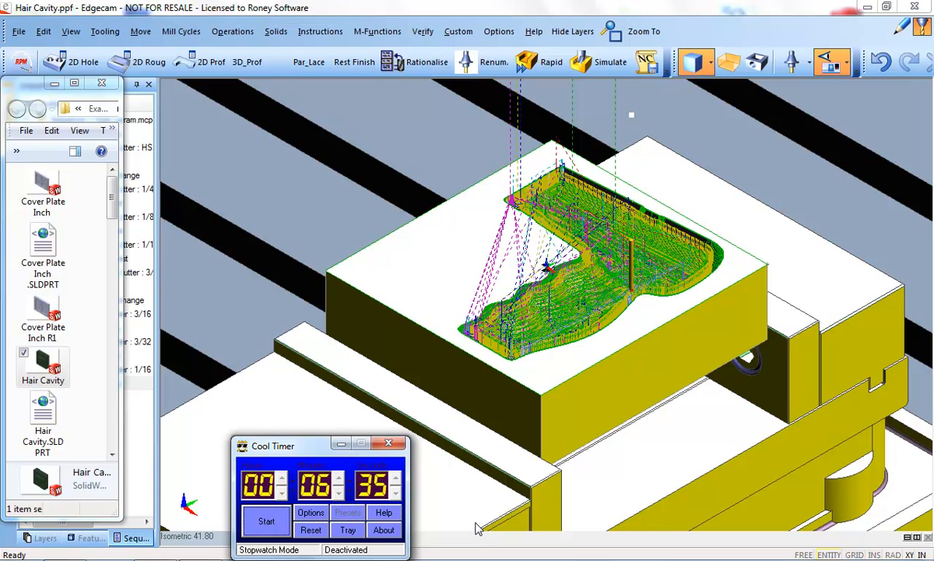